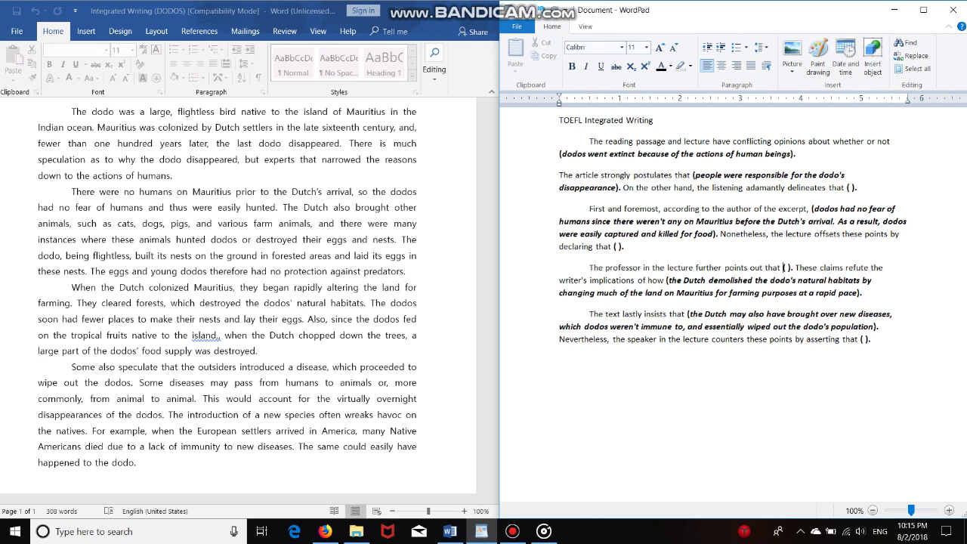
# Highlight the essay title, the introduction's opening line and the reading's claim about human actions
pyautogui.moveTo(560, 120); pyautogui.dragTo(654, 120)
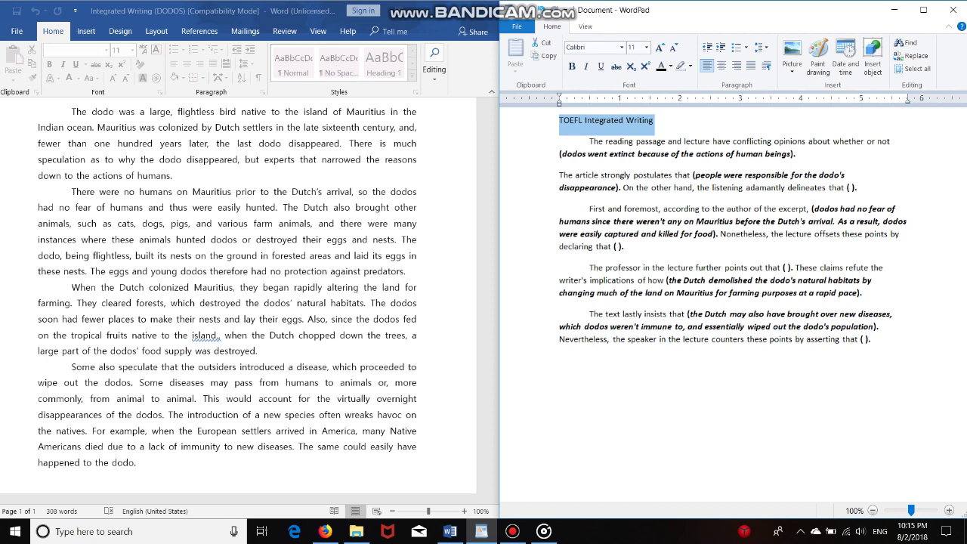
pyautogui.moveTo(590, 141); pyautogui.dragTo(893, 142)
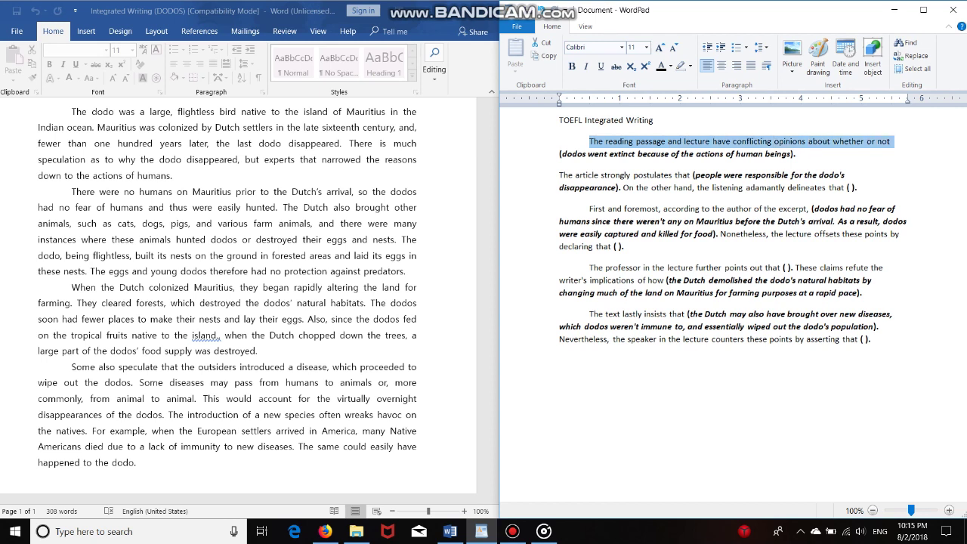
pyautogui.click(796, 153)
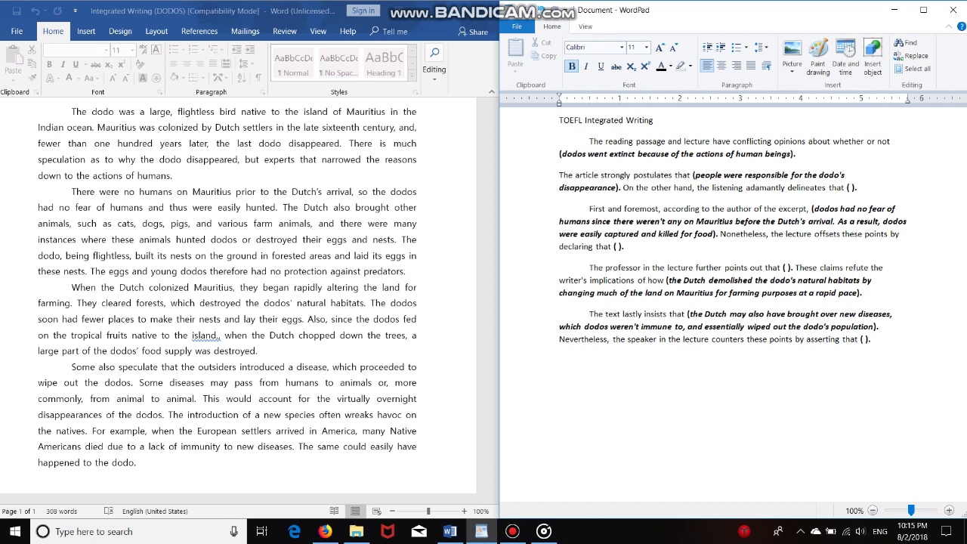
pyautogui.moveTo(562, 154); pyautogui.dragTo(791, 153)
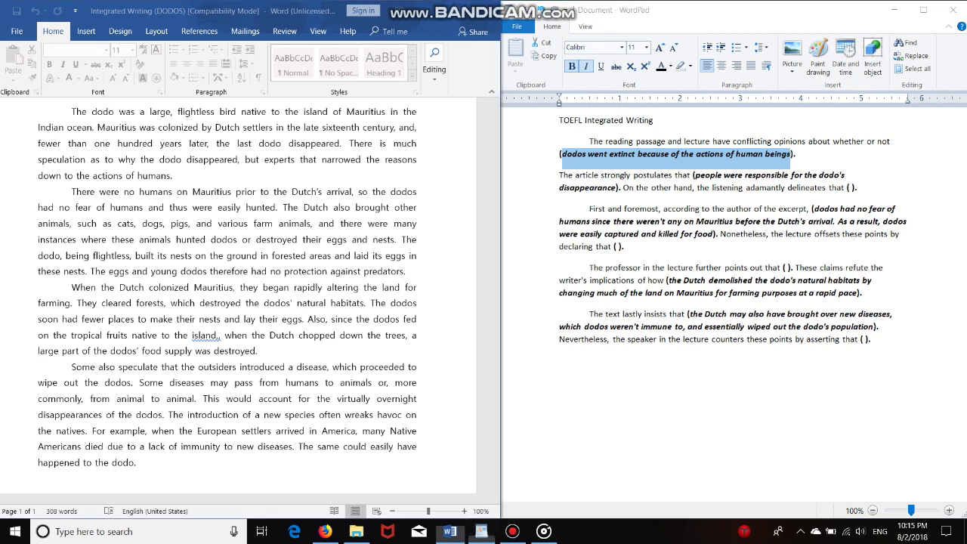
# In the Word reading passage, mark the sentence speculating on the dodo's disappearance
pyautogui.click(143, 463)
pyautogui.moveTo(143, 462); pyautogui.dragTo(82, 111)
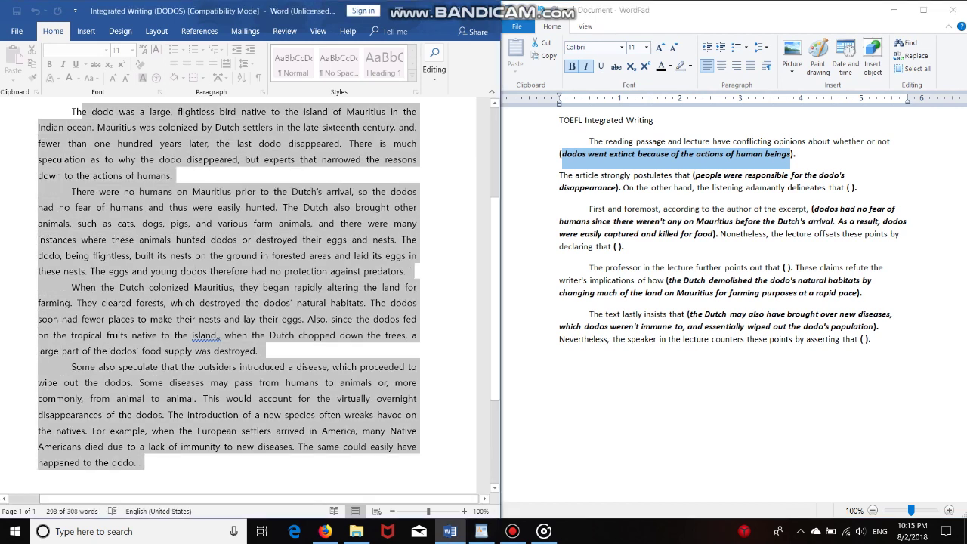
pyautogui.click(82, 111)
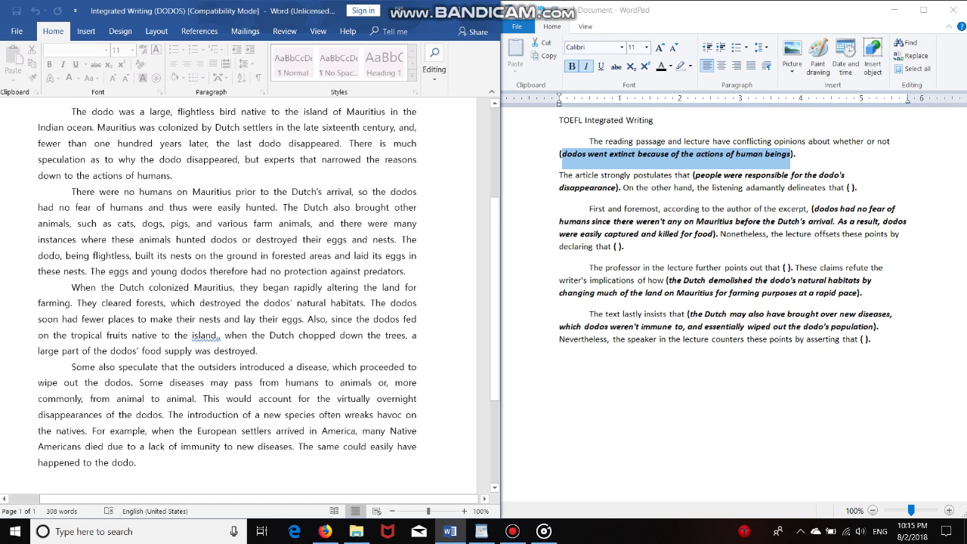
pyautogui.moveTo(173, 175); pyautogui.dragTo(349, 143)
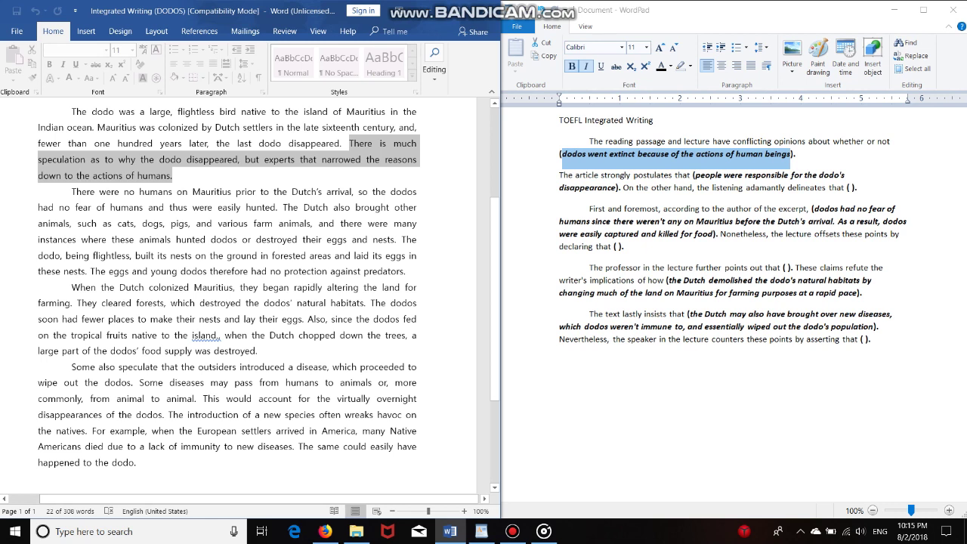
pyautogui.moveTo(314, 159); pyautogui.dragTo(301, 160)
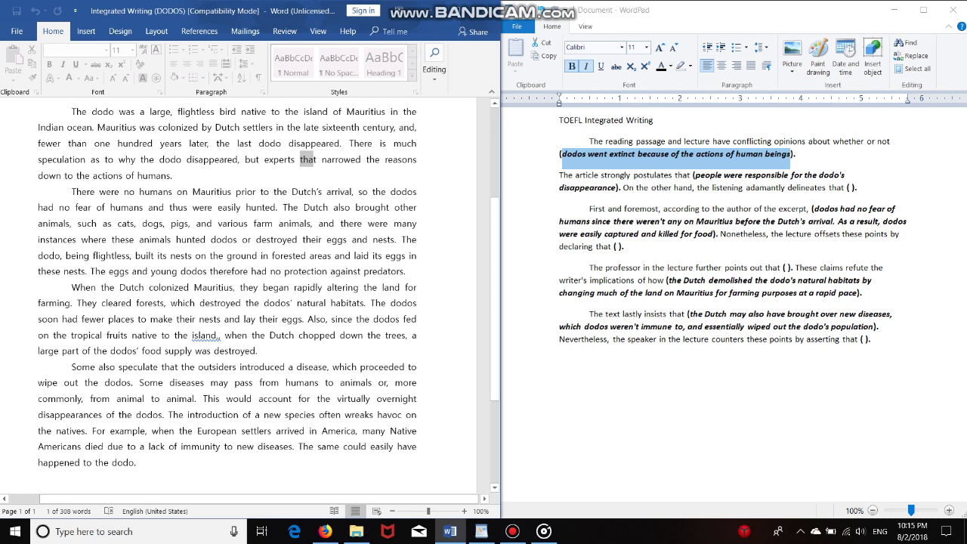
# Mark the essay's human-caused claim and place the caret in the parentheses after 'delineates that'
pyautogui.click(307, 159)
pyautogui.click(571, 187)
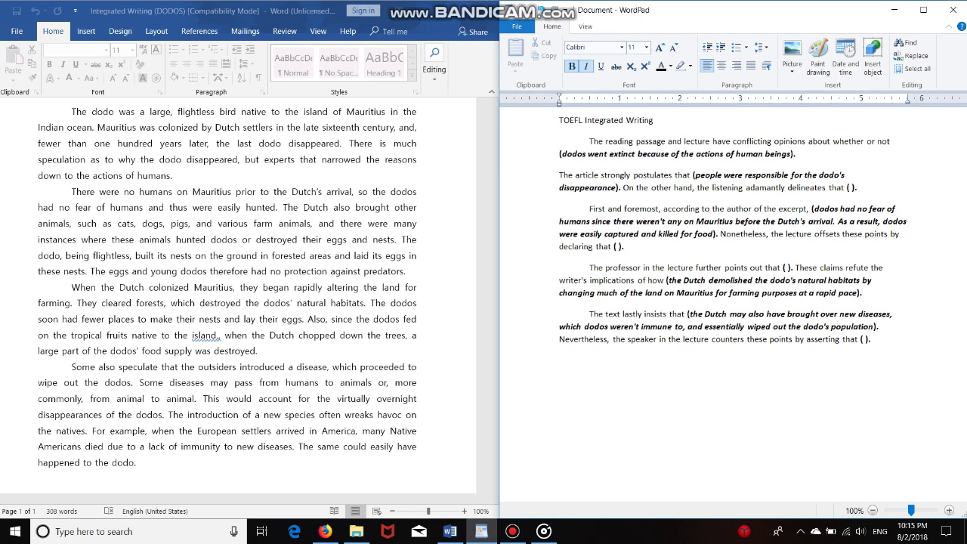
pyautogui.moveTo(696, 175); pyautogui.dragTo(616, 187)
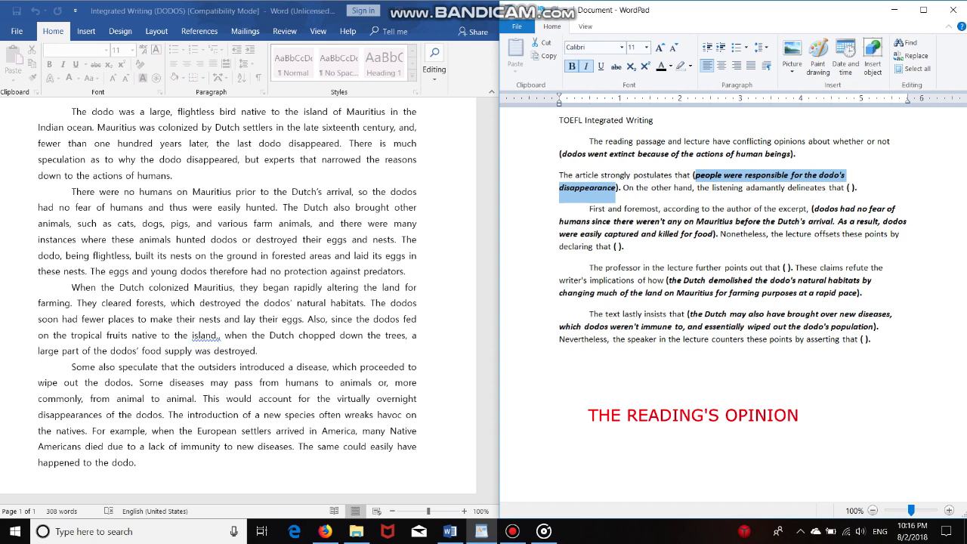
pyautogui.moveTo(791, 154); pyautogui.dragTo(562, 154)
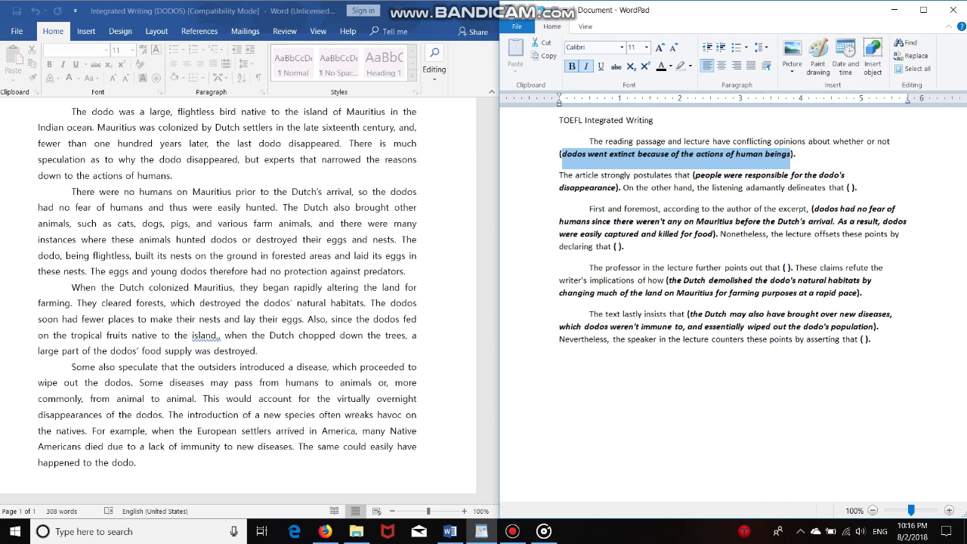
pyautogui.click(850, 188)
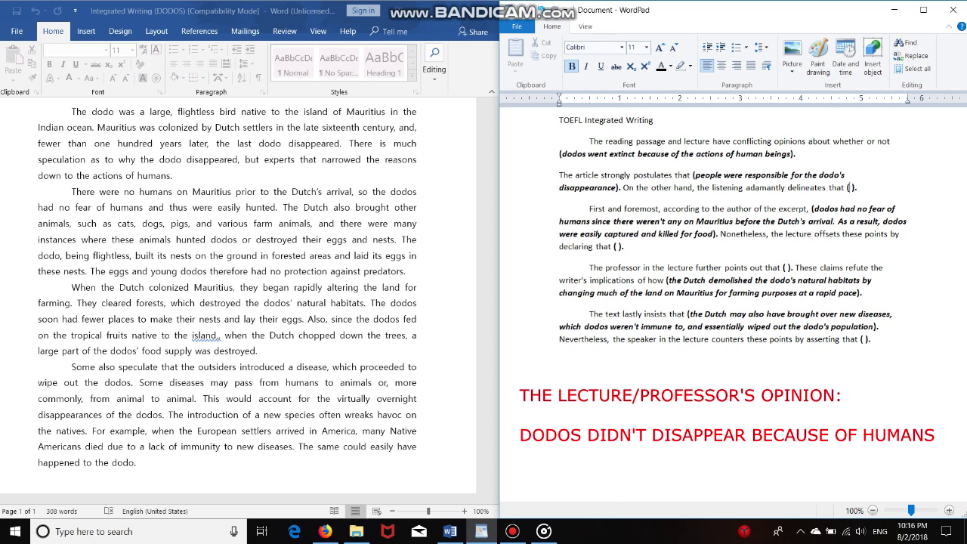
# Select the reading sentence about dodos not fearing humans through 'easily hunted'
pyautogui.click(74, 191)
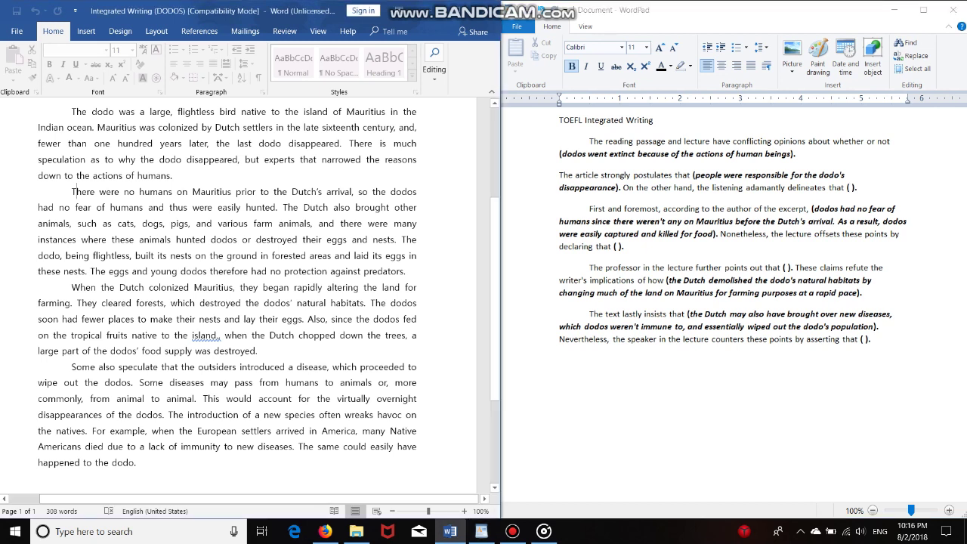
pyautogui.hotkey('ctrl', 'shift', 'Right')
pyautogui.hotkey('ctrl', 'shift', 'Right')
pyautogui.hotkey('ctrl', 'shift', 'Right')
pyautogui.hotkey('ctrl', 'shift', 'Right')
pyautogui.hotkey('ctrl', 'shift', 'Right')
pyautogui.hotkey('ctrl', 'shift', 'Right')
pyautogui.hotkey('ctrl', 'shift', 'Right')
pyautogui.hotkey('ctrl', 'shift', 'Right')
pyautogui.hotkey('ctrl', 'shift', 'Right')
pyautogui.hotkey('ctrl', 'shift', 'Right')
pyautogui.hotkey('ctrl', 'shift', 'Right')
pyautogui.hotkey('ctrl', 'shift', 'Right')
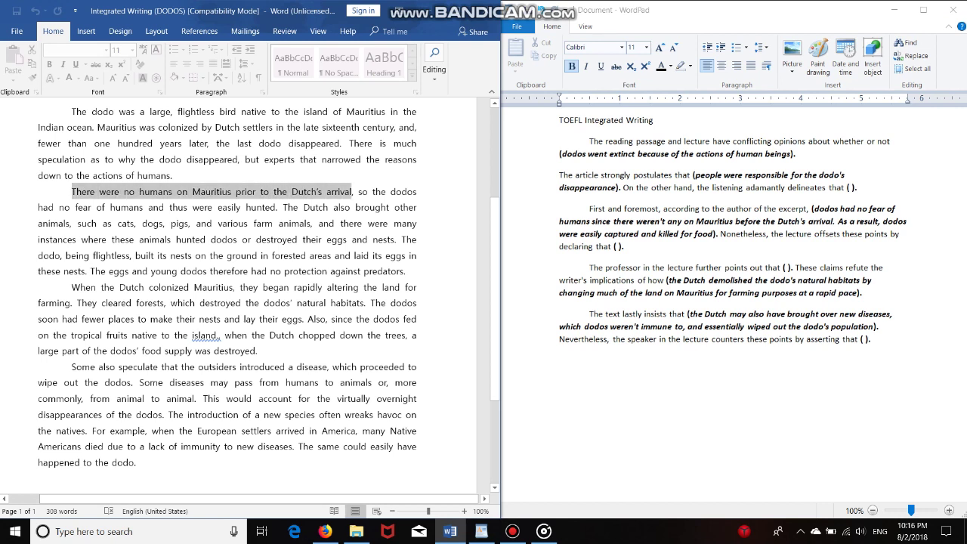
pyautogui.hotkey('ctrl', 'shift', 'Right')
pyautogui.hotkey('ctrl', 'shift', 'Right')
pyautogui.hotkey('ctrl', 'shift', 'Right')
pyautogui.hotkey('ctrl', 'shift', 'Right')
pyautogui.hotkey('ctrl', 'shift', 'Right')
pyautogui.hotkey('ctrl', 'shift', 'Right')
pyautogui.hotkey('ctrl', 'shift', 'Right')
pyautogui.hotkey('ctrl', 'shift', 'Right')
pyautogui.hotkey('ctrl', 'shift', 'Right')
pyautogui.hotkey('ctrl', 'shift', 'Right')
pyautogui.hotkey('ctrl', 'shift', 'Right')
pyautogui.hotkey('ctrl', 'shift', 'Right')
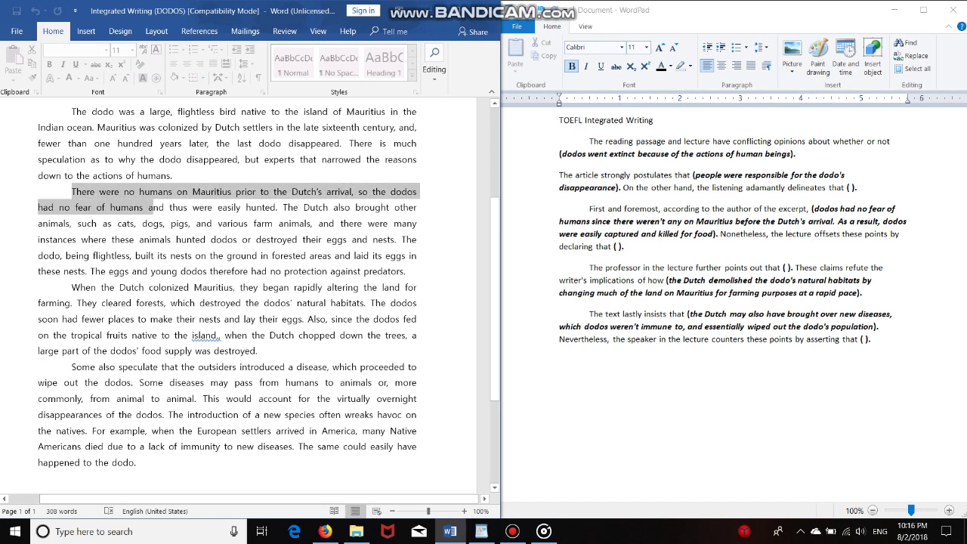
pyautogui.hotkey('ctrl', 'shift', 'Right')
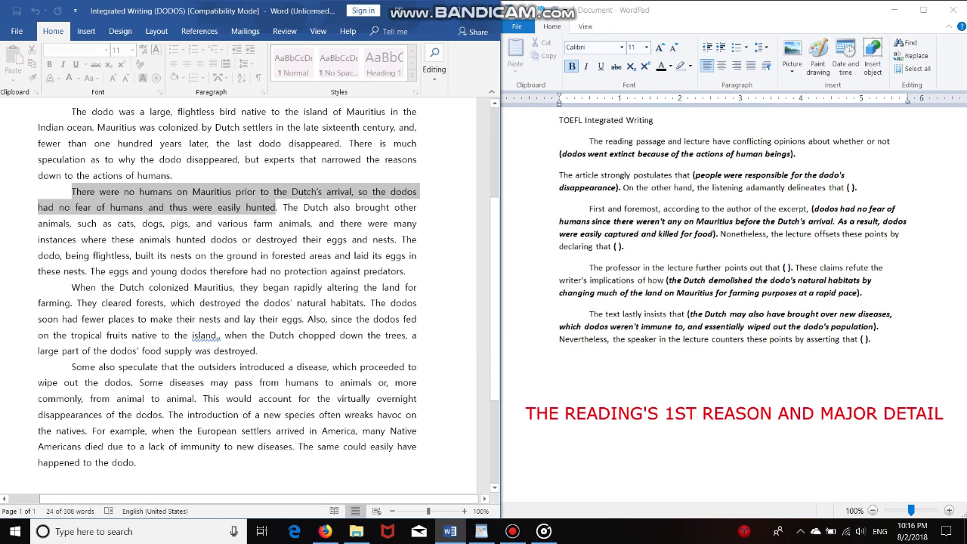
# Check the essay's first reading point, leaving the caret after 'food'
pyautogui.hotkey('alt', 'Tab')
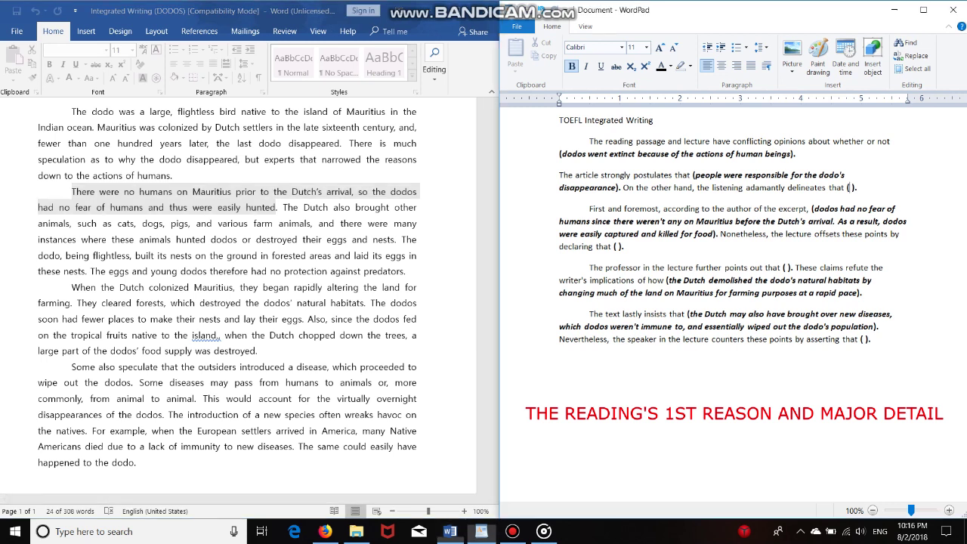
pyautogui.moveTo(814, 208)
pyautogui.mouseDown()
pyautogui.moveTo(830, 209)
pyautogui.moveTo(715, 234)
pyautogui.moveTo(814, 208)
pyautogui.mouseUp()
pyautogui.click(715, 234)
pyautogui.rightClick(715, 233)
pyautogui.press('Escape')
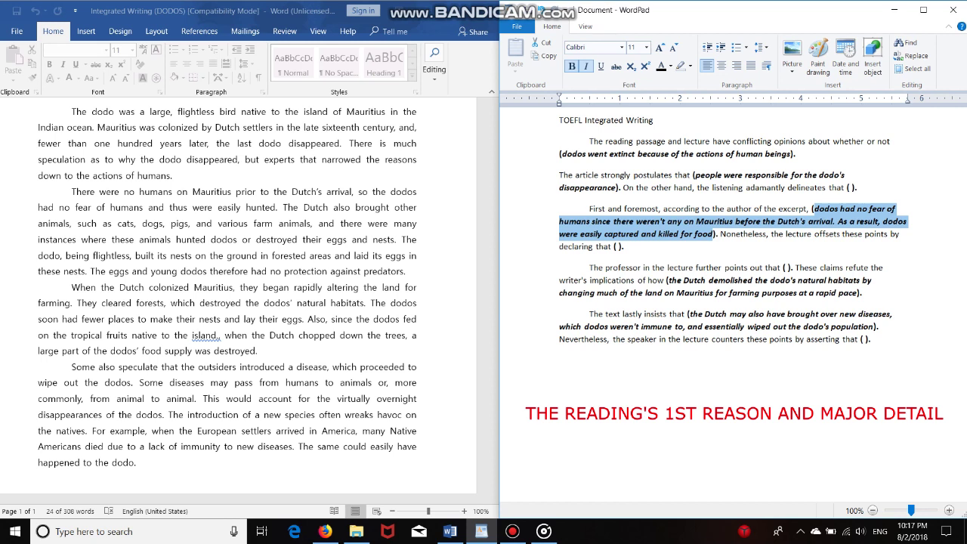
pyautogui.hotkey('alt', 'Tab')
pyautogui.hotkey('alt', 'Tab')
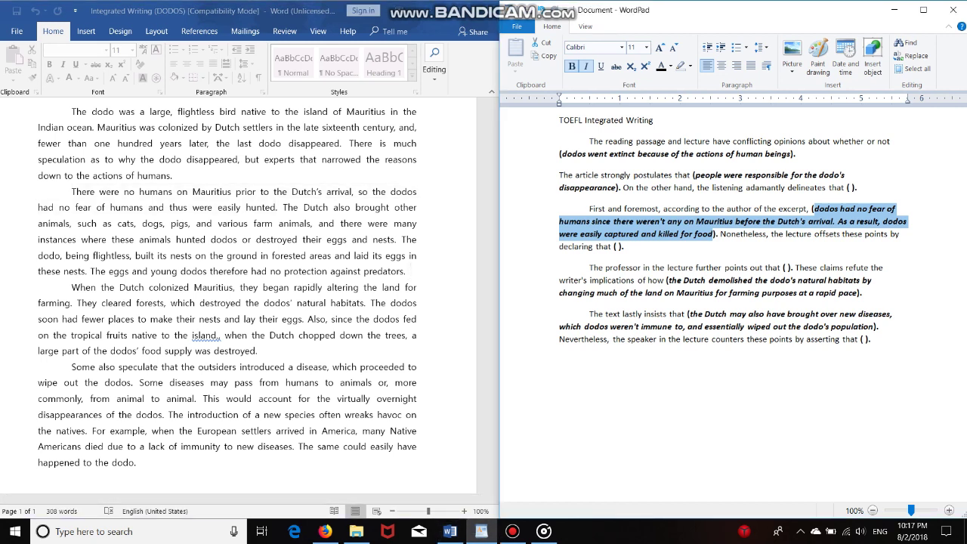
pyautogui.click(704, 234)
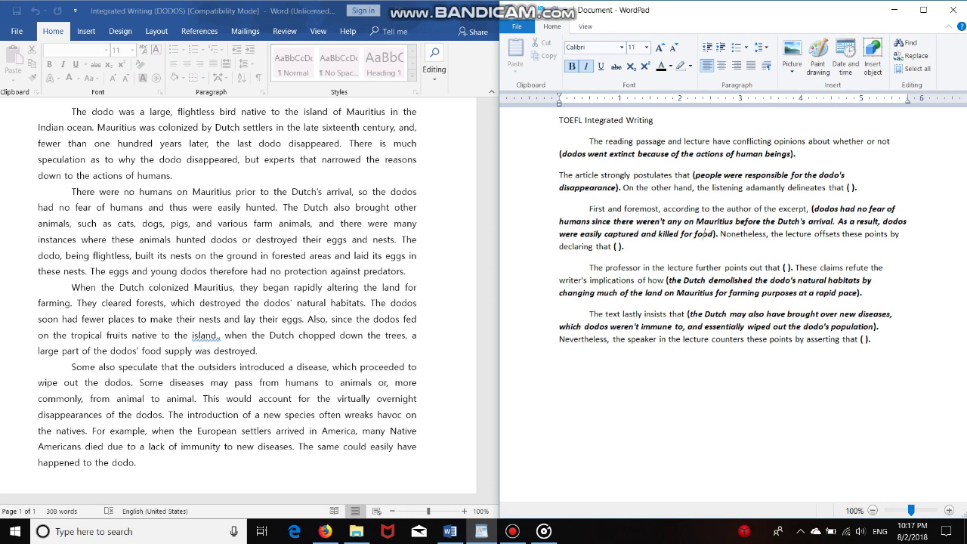
# Compare the reading's destroyed-habitat sentences with the essay's second point about demolished habitats
pyautogui.hotkey('alt', 'Tab')
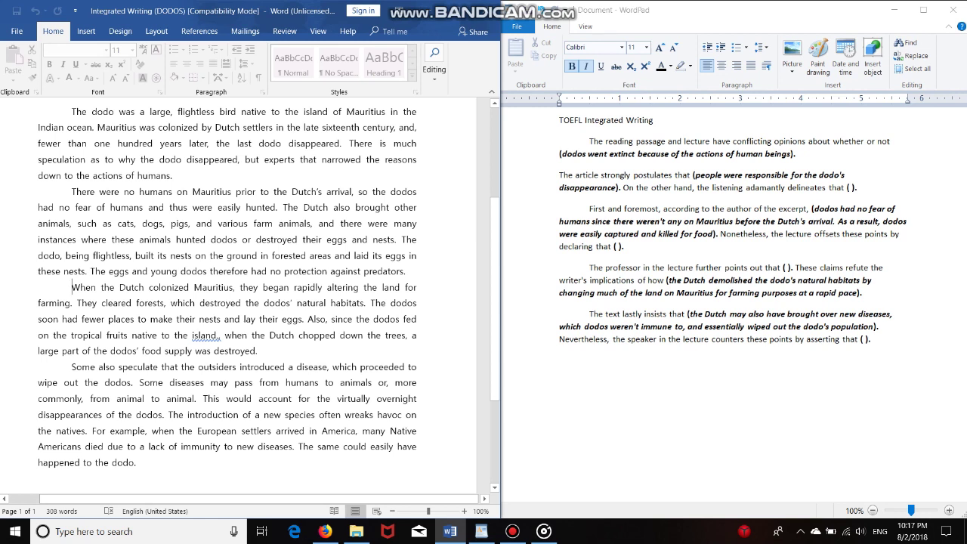
pyautogui.moveTo(365, 303); pyautogui.dragTo(72, 288)
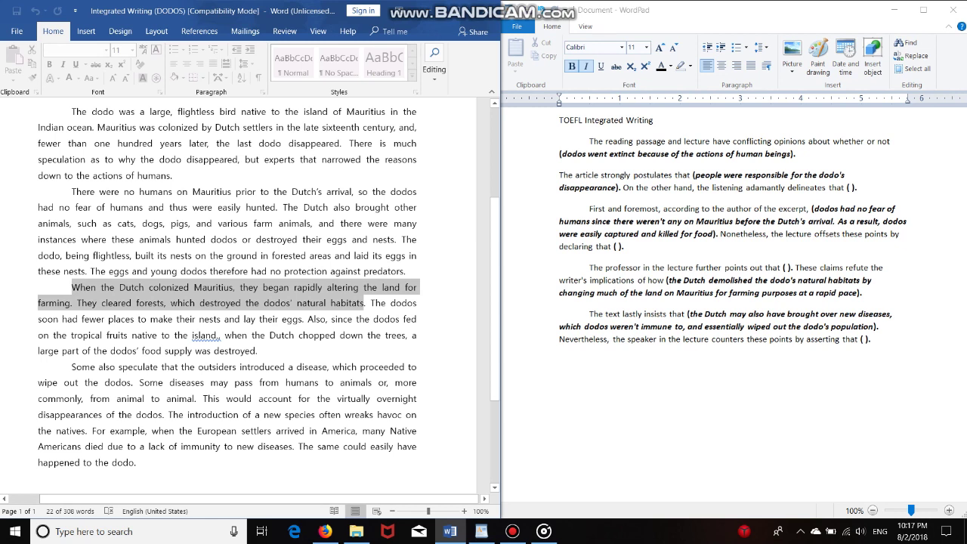
pyautogui.click(707, 234)
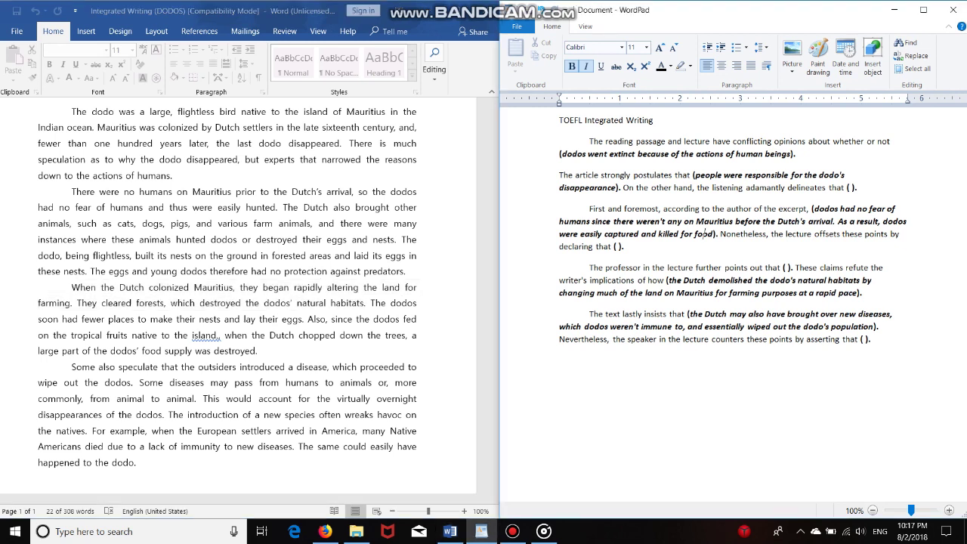
pyautogui.moveTo(668, 280); pyautogui.dragTo(859, 294)
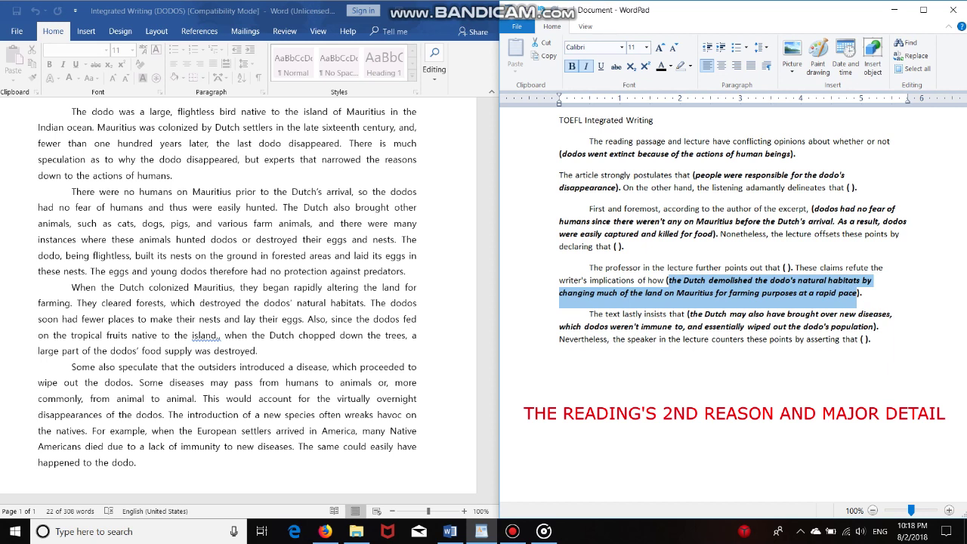
pyautogui.moveTo(175, 335); pyautogui.dragTo(221, 335)
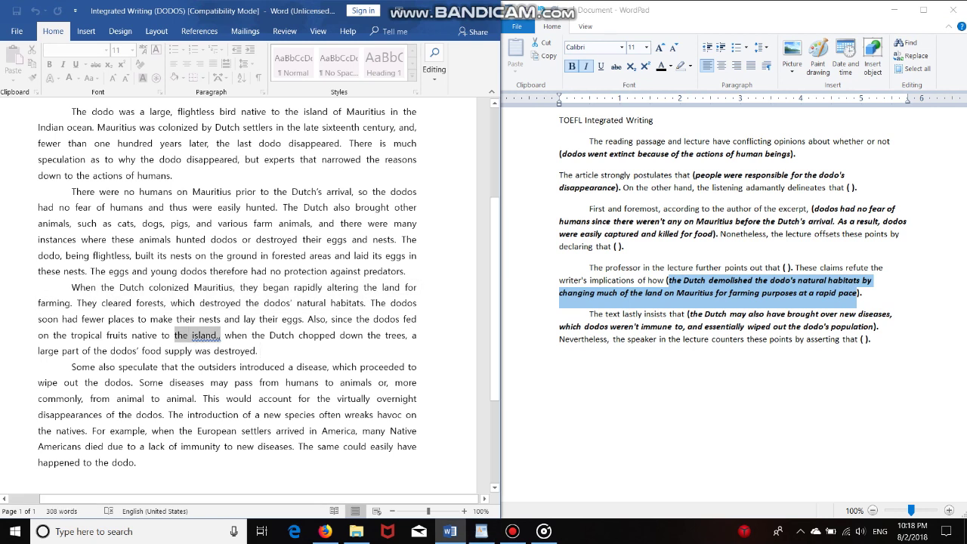
pyautogui.click(220, 335)
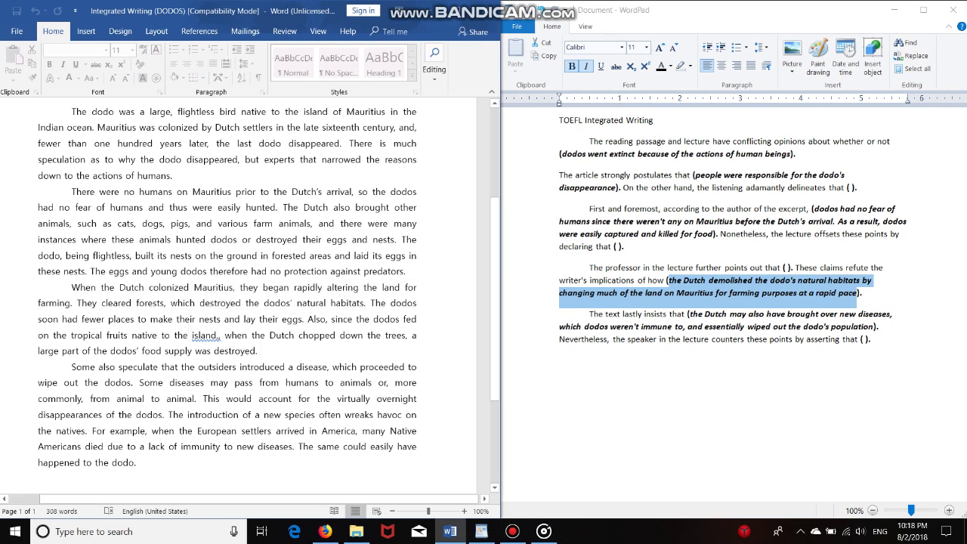
pyautogui.scroll(-1, 220, 335)
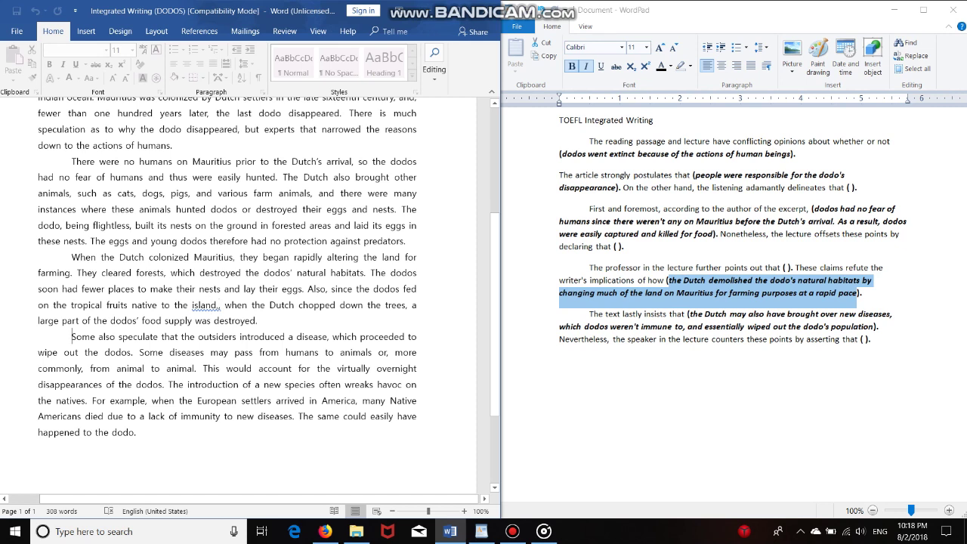
# Mark the reading's disease sentence, then select the essay's third reason through 'population' and right-click it
pyautogui.click(72, 336)
pyautogui.keyDown('ctrl'); pyautogui.click(125, 353); pyautogui.keyUp('ctrl')
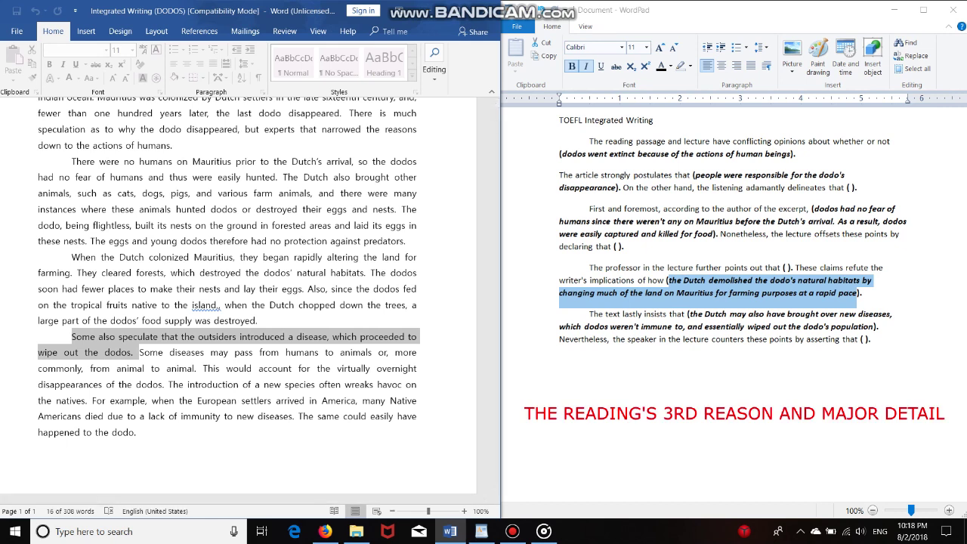
pyautogui.hotkey('alt', 'Tab')
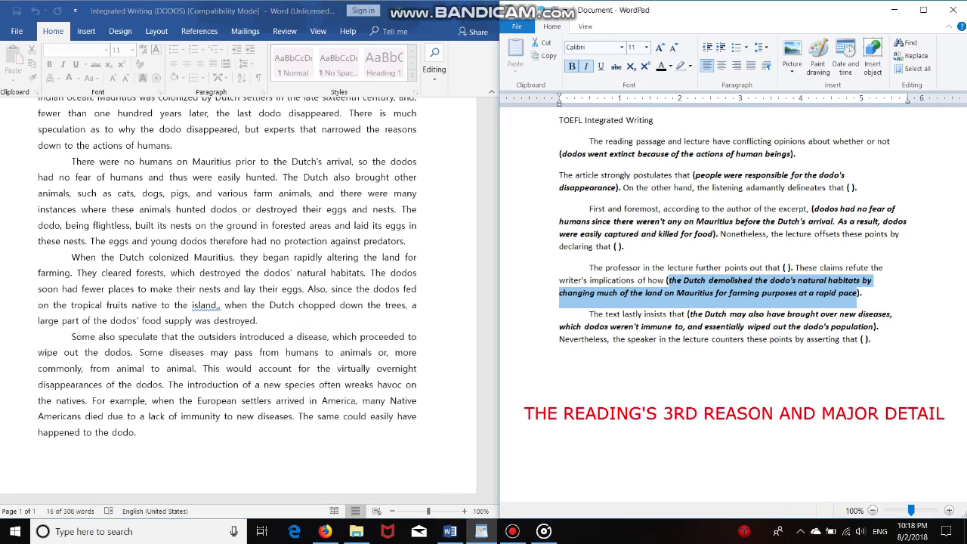
pyautogui.click(693, 314)
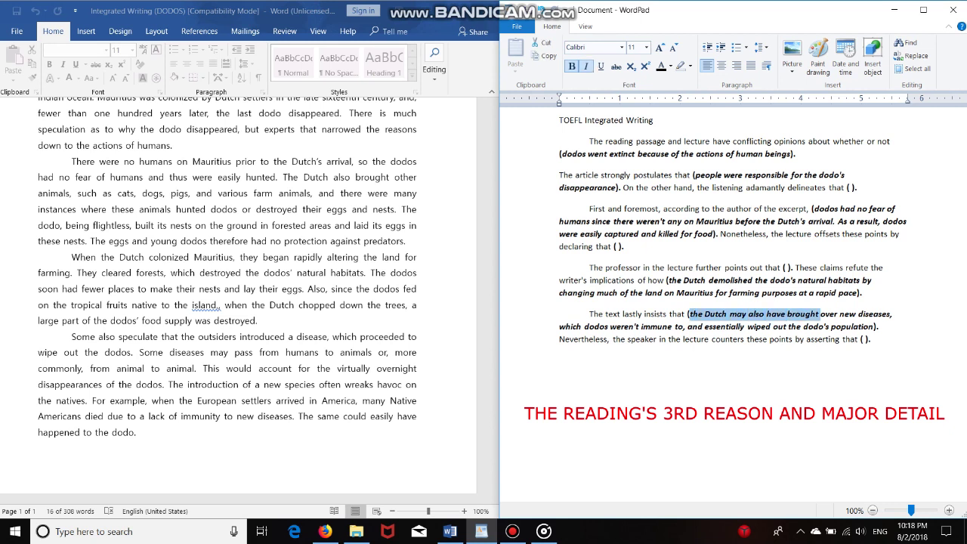
pyautogui.moveTo(891, 314); pyautogui.dragTo(869, 327)
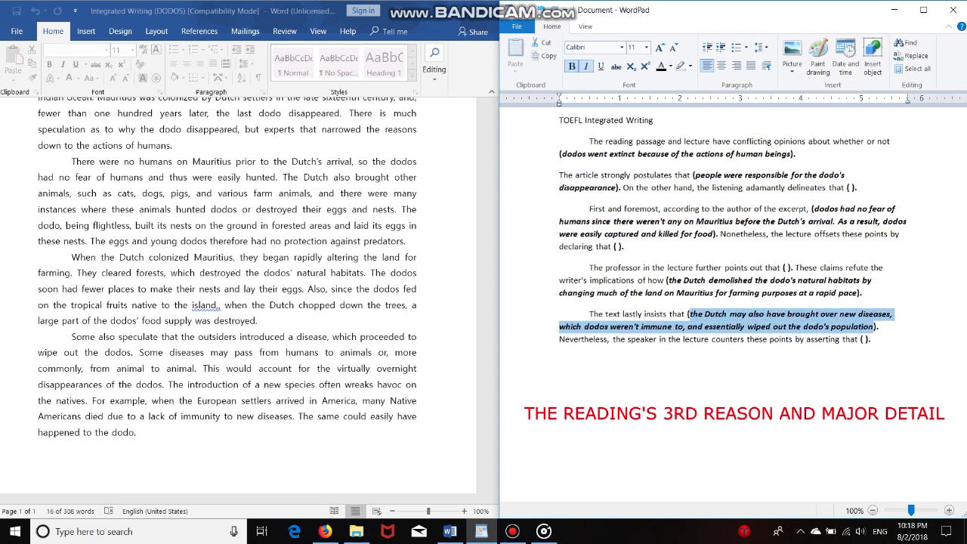
pyautogui.rightClick(876, 327)
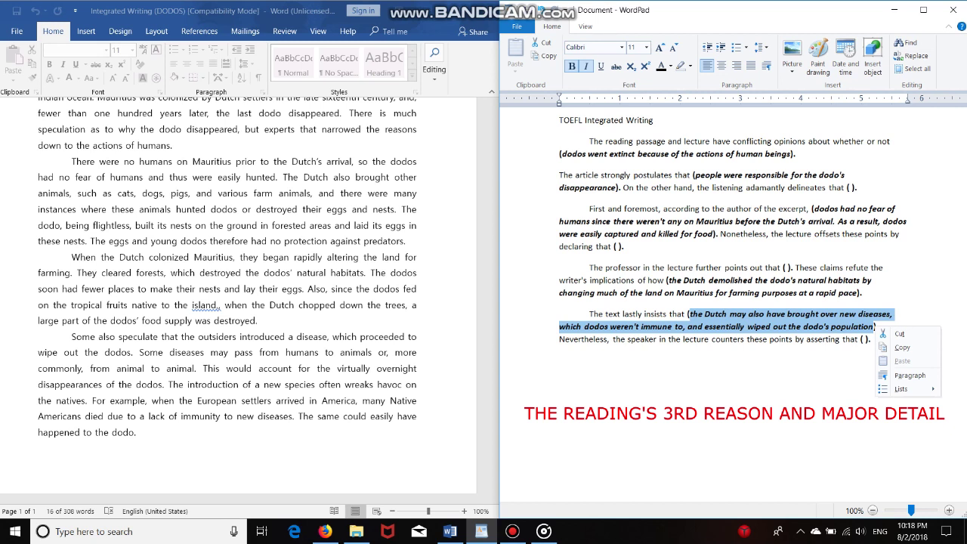
# Dismiss the context menu and select the Word reading passage up to its heading
pyautogui.press('Escape')
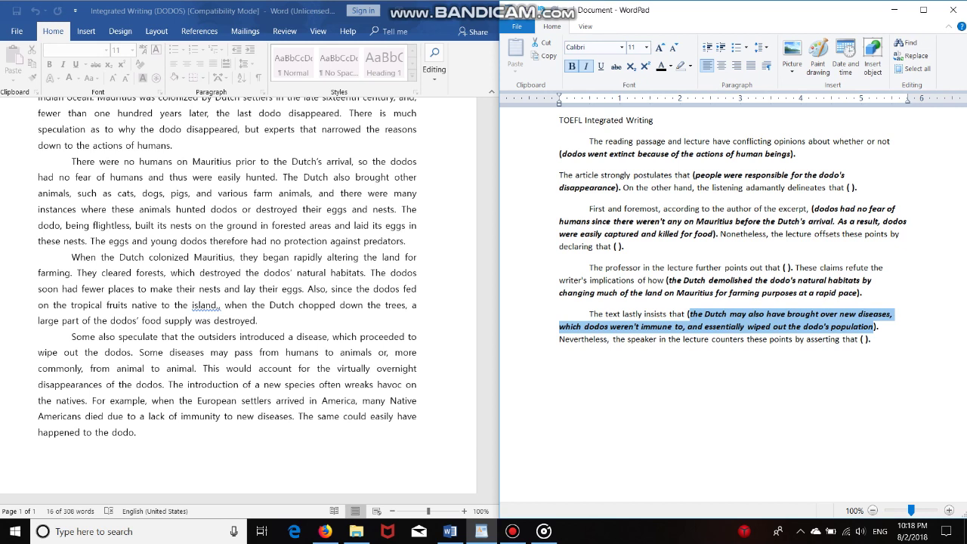
pyautogui.click(140, 432)
pyautogui.moveTo(140, 432); pyautogui.dragTo(72, 152)
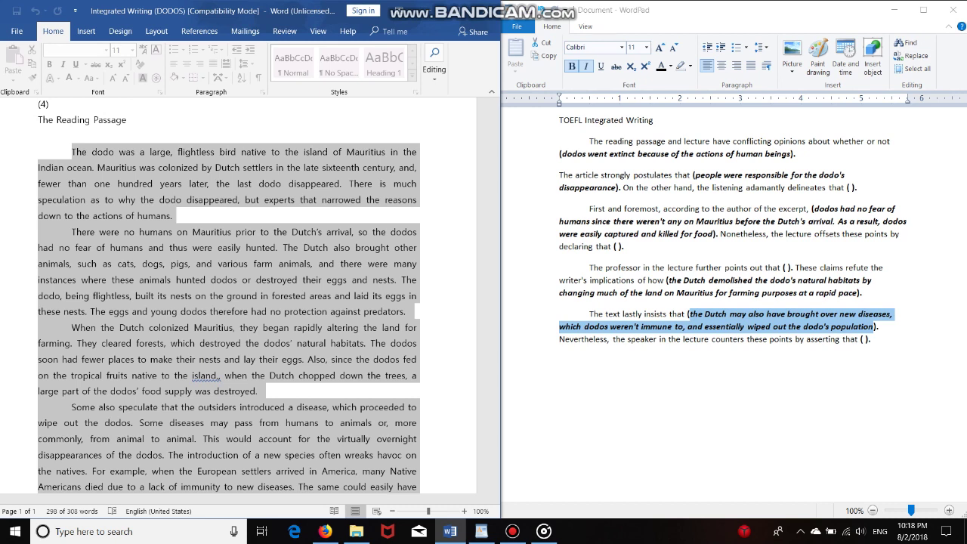
pyautogui.hotkey('alt', 'Tab')
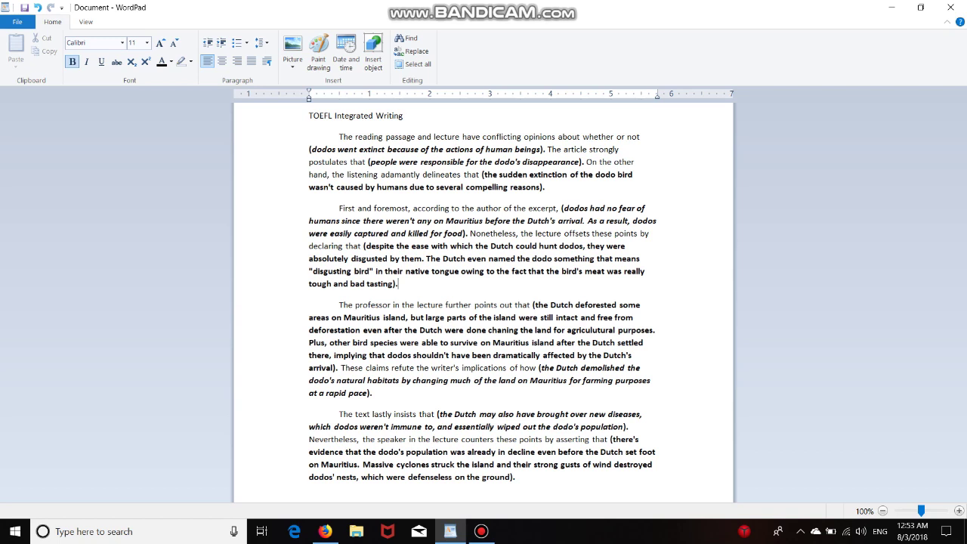
# Select the bold clause '(the sudden extinction … compelling reasons)' ending the introduction
pyautogui.moveTo(499, 174); pyautogui.dragTo(540, 189)
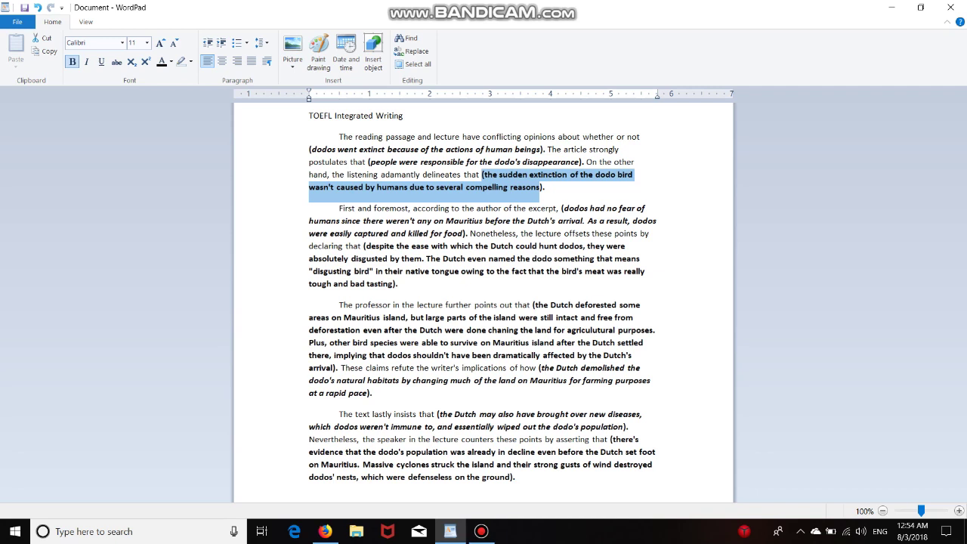
pyautogui.moveTo(365, 246); pyautogui.dragTo(398, 285)
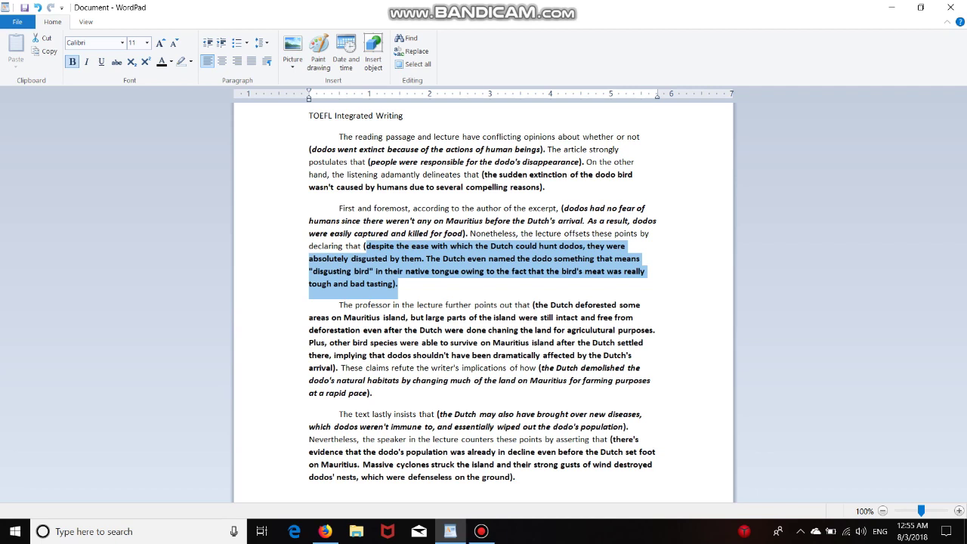
# Review the deforestation and habitat-demolition arguments, then add the missing 'g' to 'chaning'
pyautogui.moveTo(532, 304); pyautogui.dragTo(335, 368)
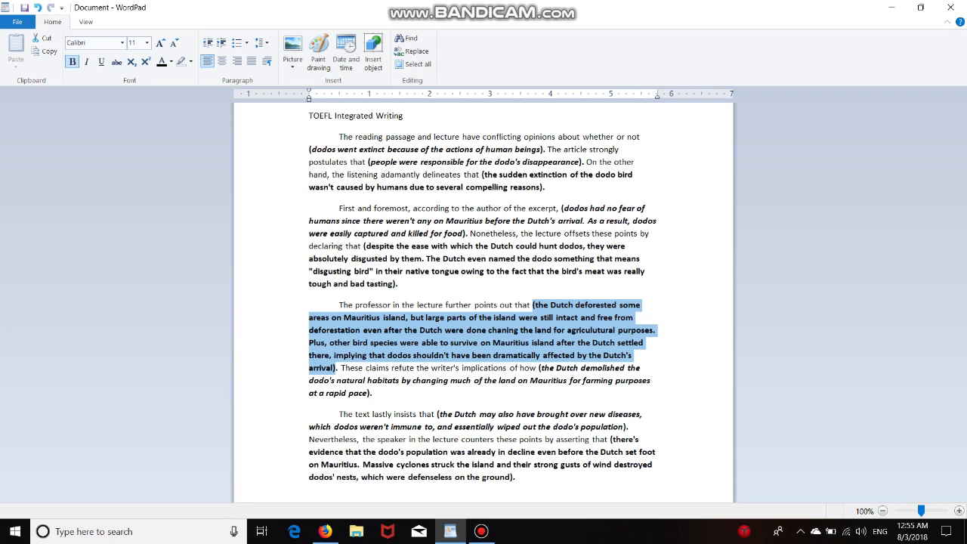
pyautogui.moveTo(374, 394); pyautogui.dragTo(541, 368)
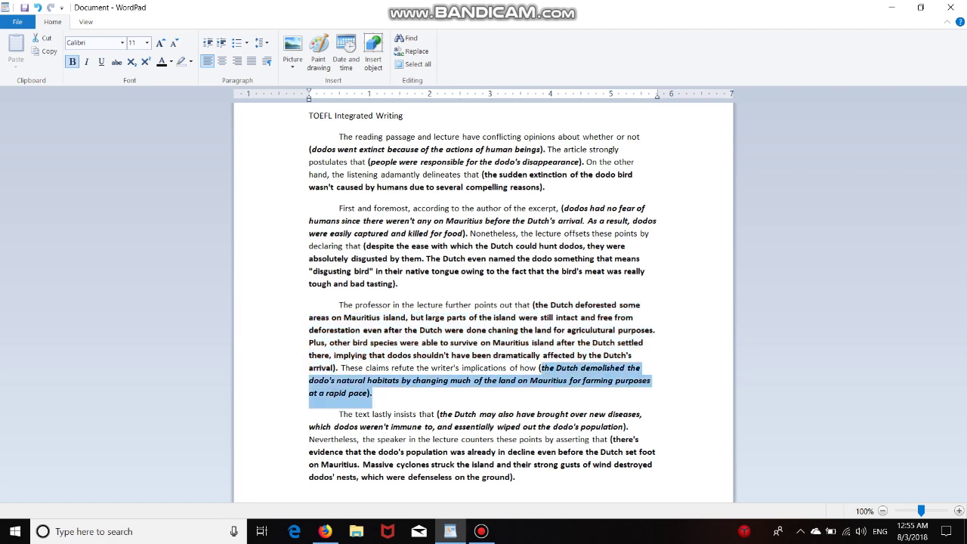
pyautogui.moveTo(334, 368); pyautogui.dragTo(533, 305)
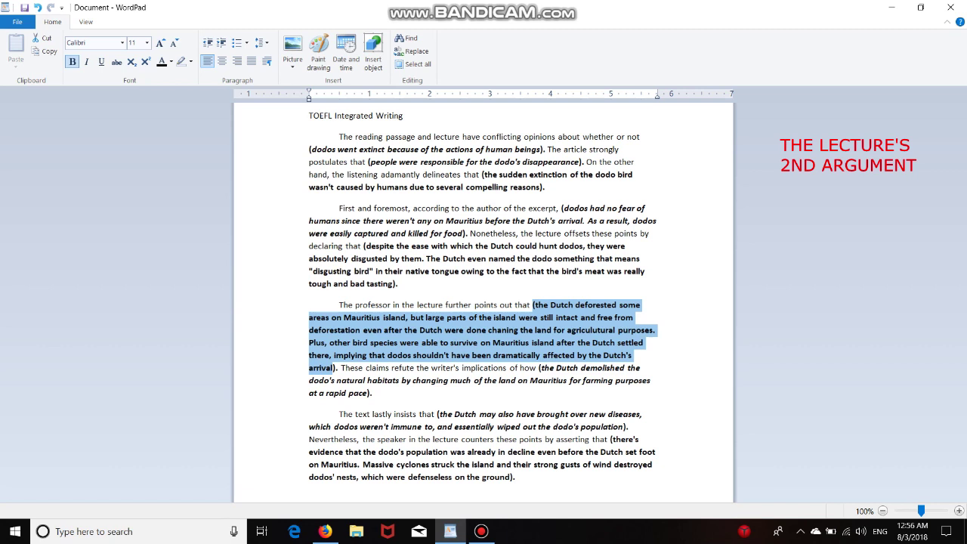
pyautogui.click(507, 330)
pyautogui.write('g')
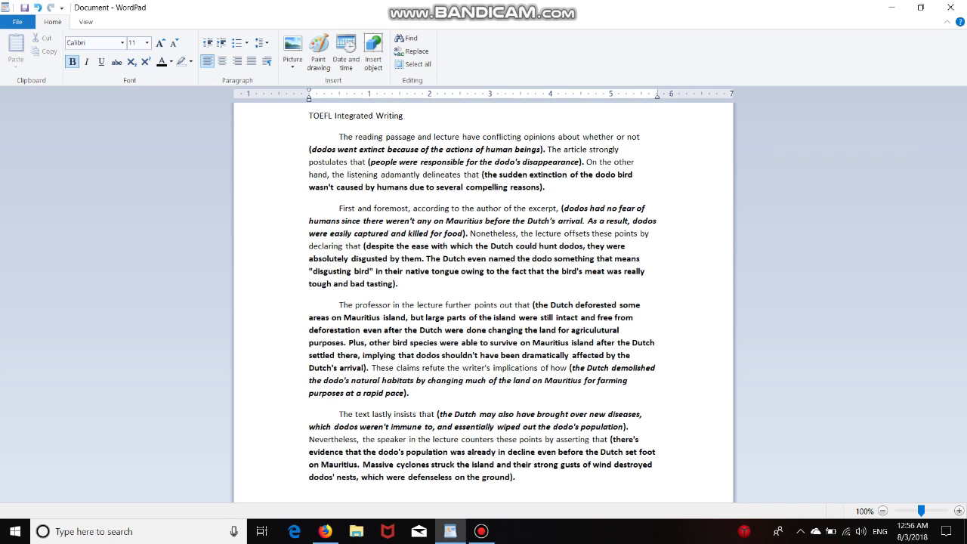
# Mark the final cyclone clause and the phrase 'set foot on', then select all the essay text
pyautogui.moveTo(611, 439); pyautogui.dragTo(516, 484)
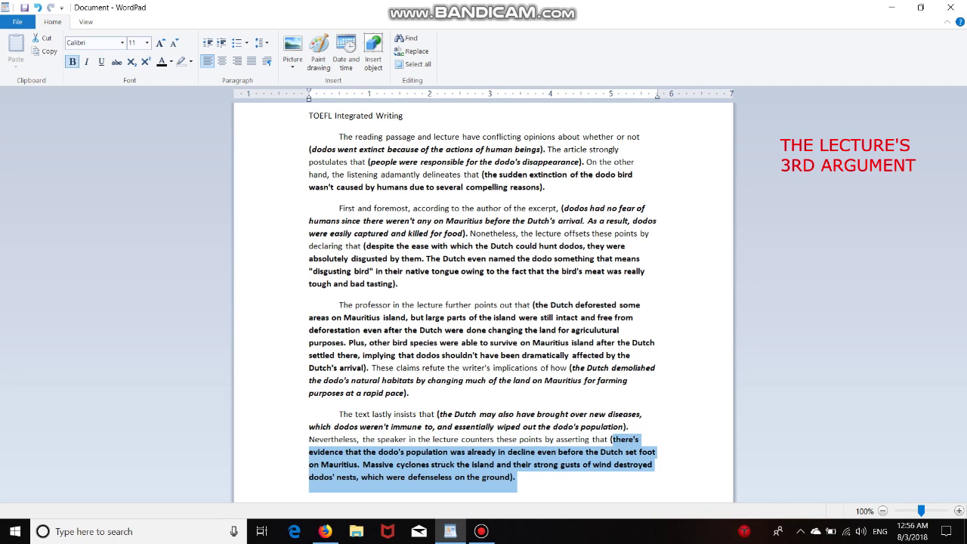
pyautogui.moveTo(626, 452); pyautogui.dragTo(320, 465)
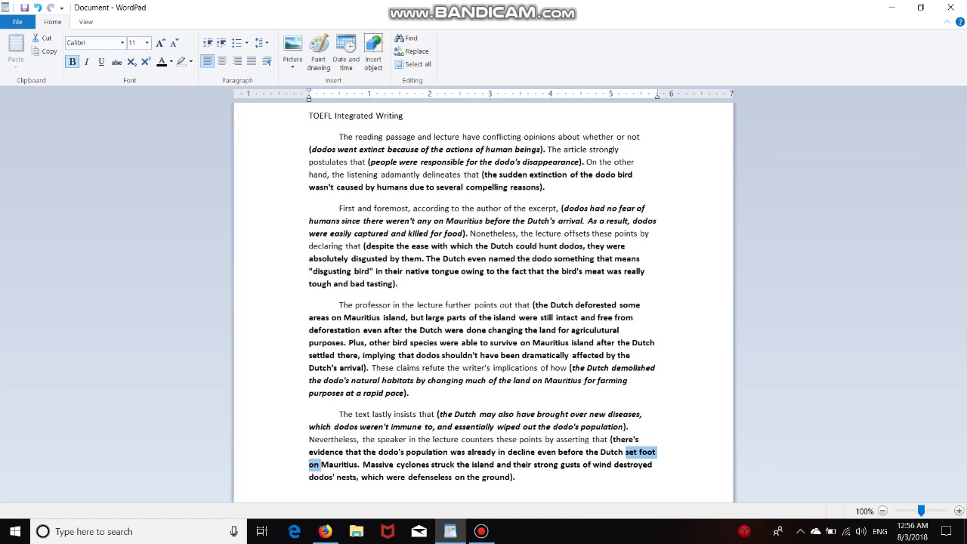
pyautogui.moveTo(517, 478); pyautogui.dragTo(309, 116)
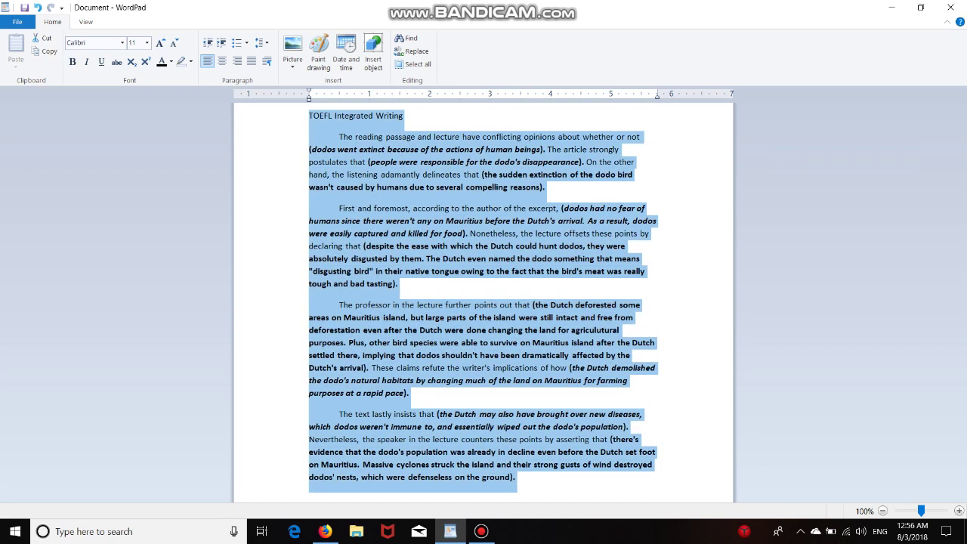